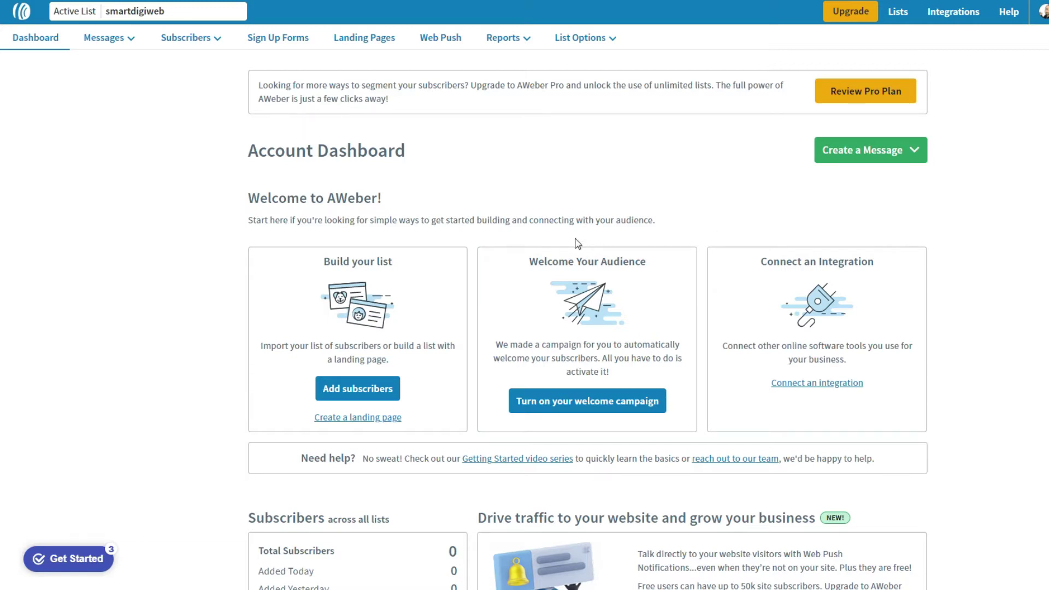
Step: Create a new sign-up form from the Diagonal template: 418 px inline, Name and Email fields, teal header
click(286, 42)
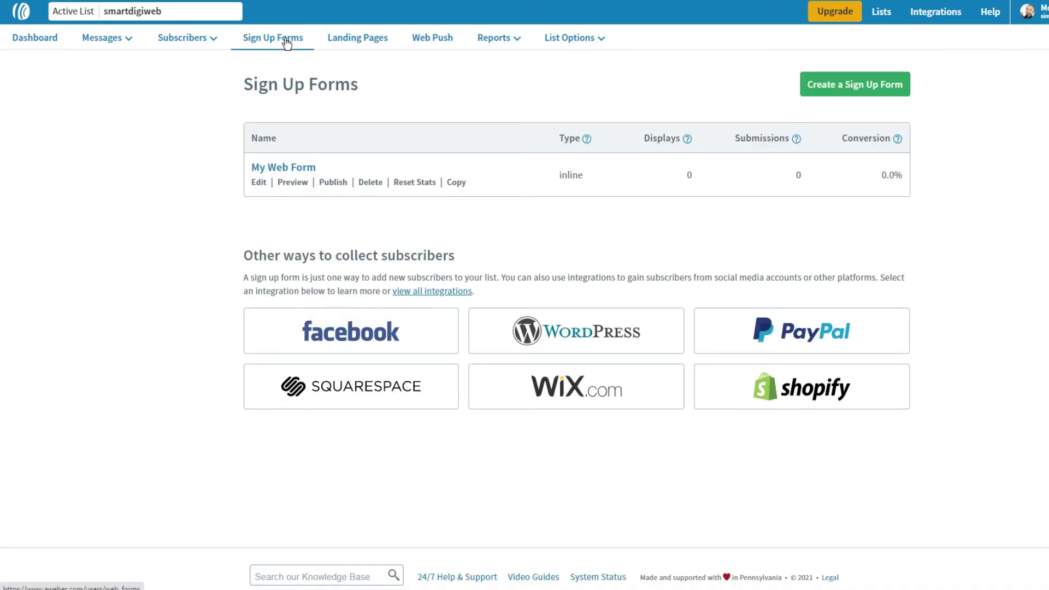
click(848, 89)
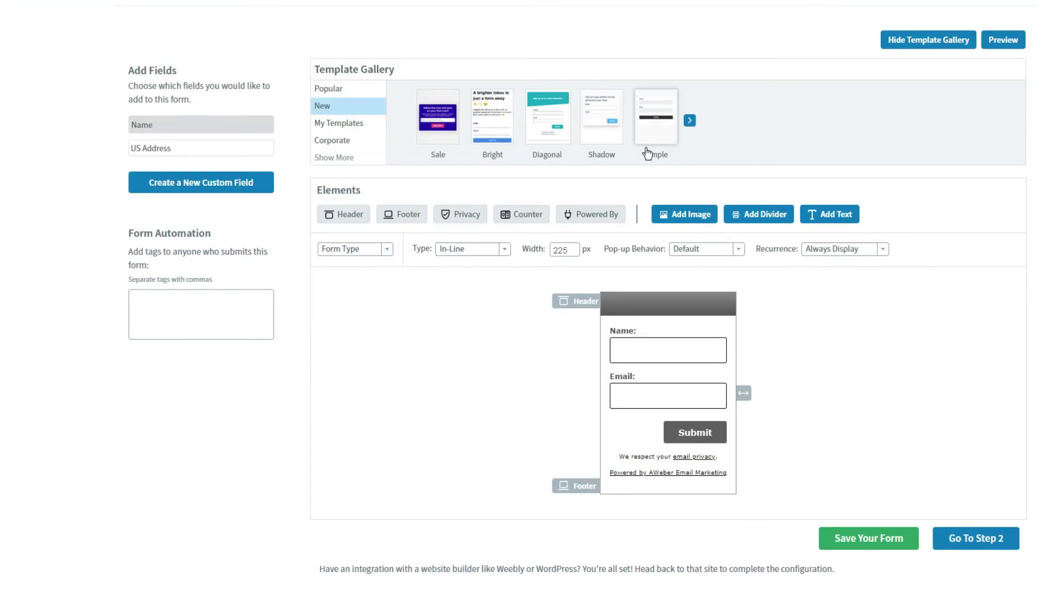
click(549, 116)
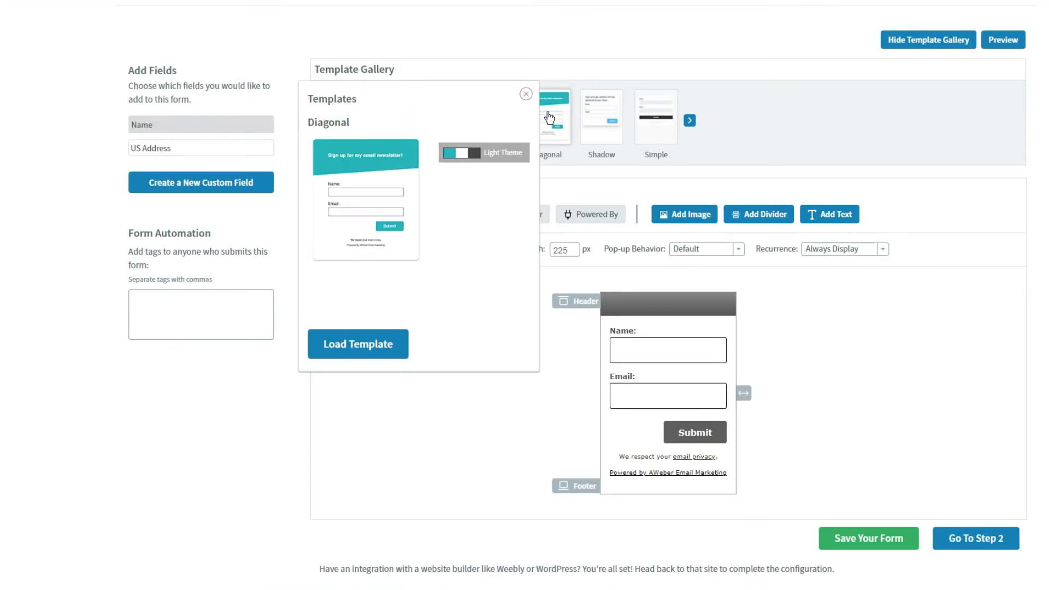
click(382, 344)
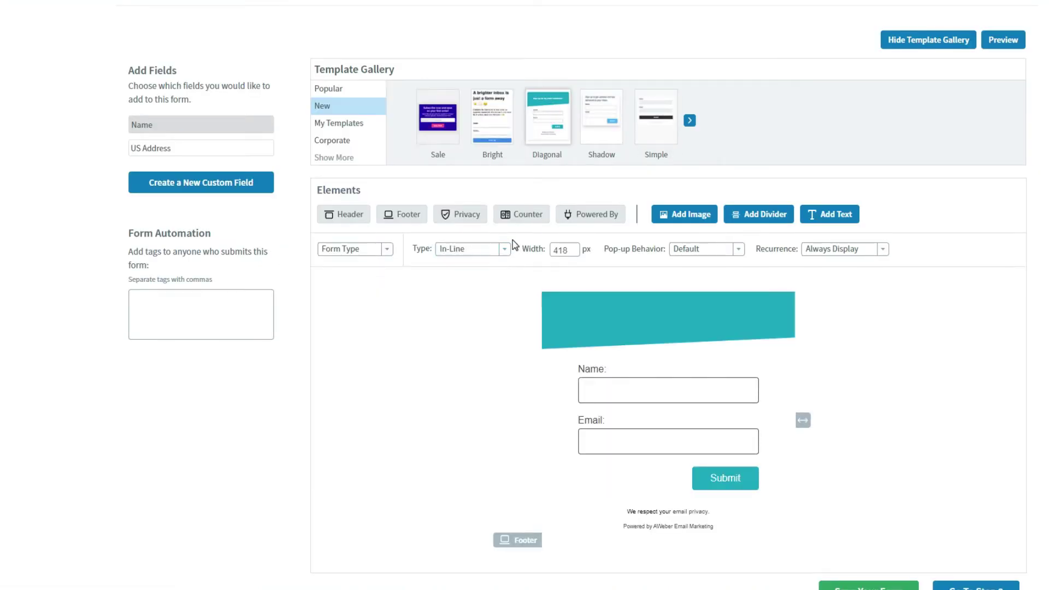
scroll(512, 240, down, 2)
scroll(513, 240, up, 2)
scroll(512, 241, down, 1)
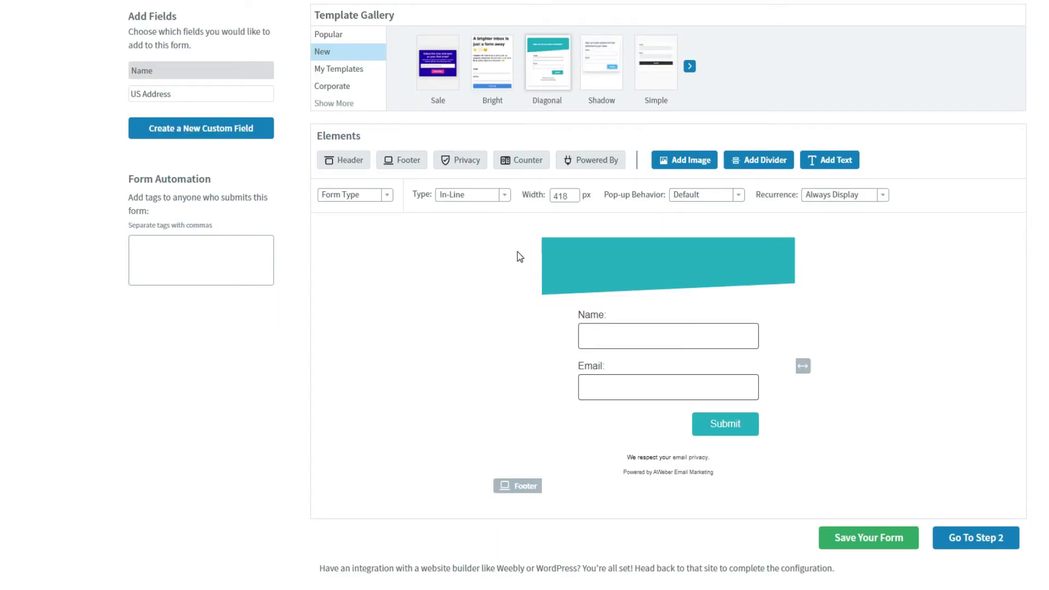
Step: In the form settings, rename the form to 'Newsletter for startdigiweb.com'
click(963, 543)
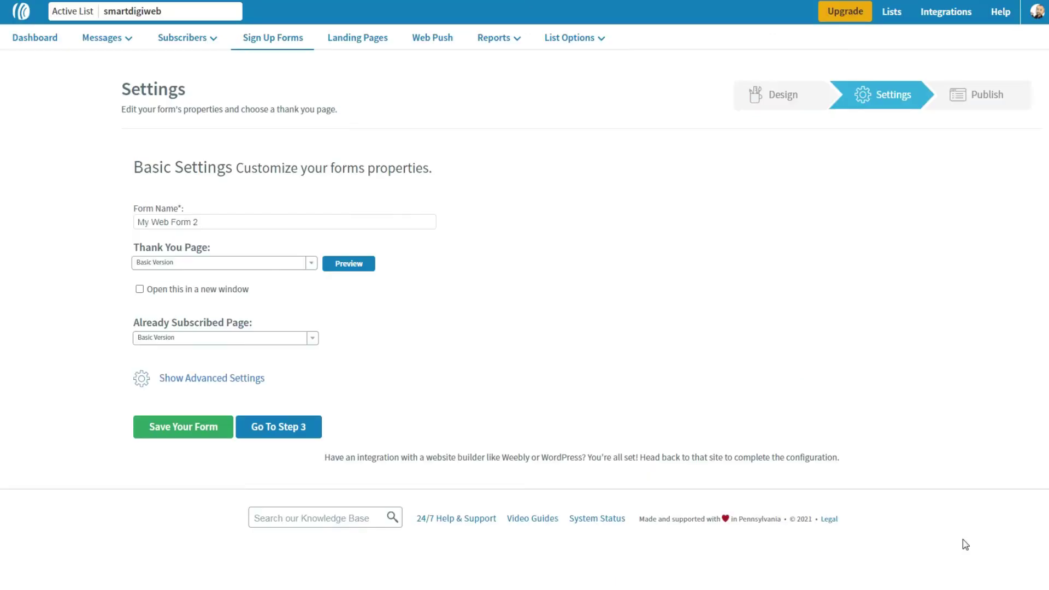
click(199, 223)
drag(199, 222, 135, 222)
text(Newsletter)
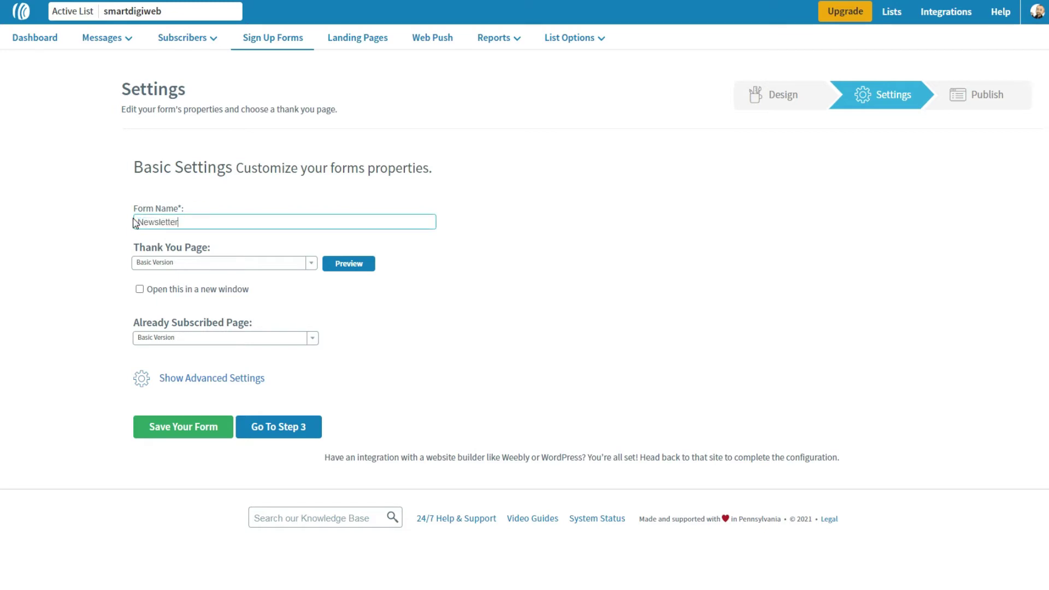
text( for st)
text(artdigiweb.com)
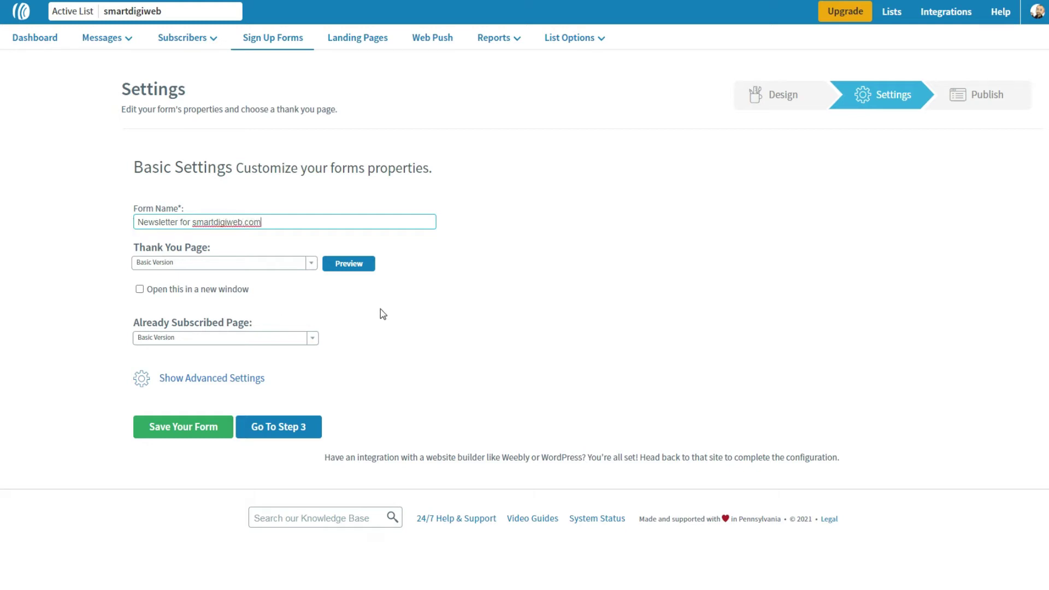
click(311, 262)
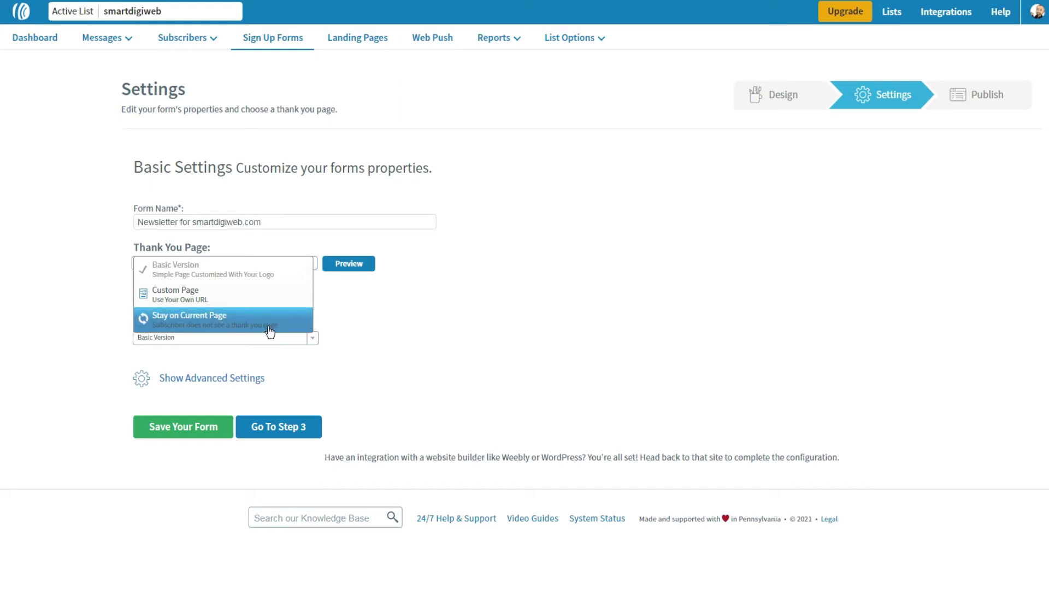
click(251, 298)
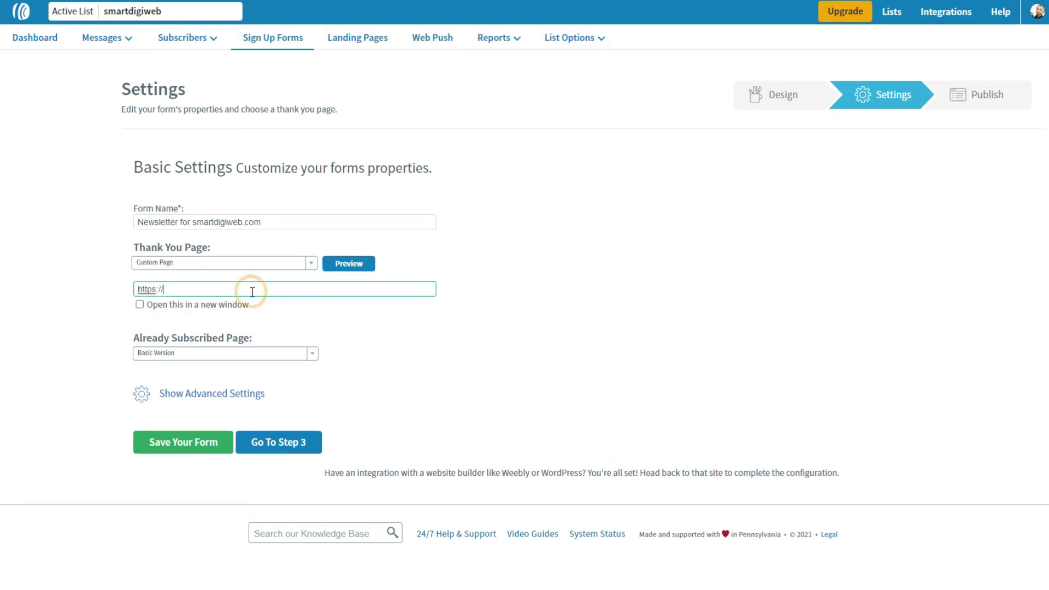
text(smartdigiweb.com/thank-yo)
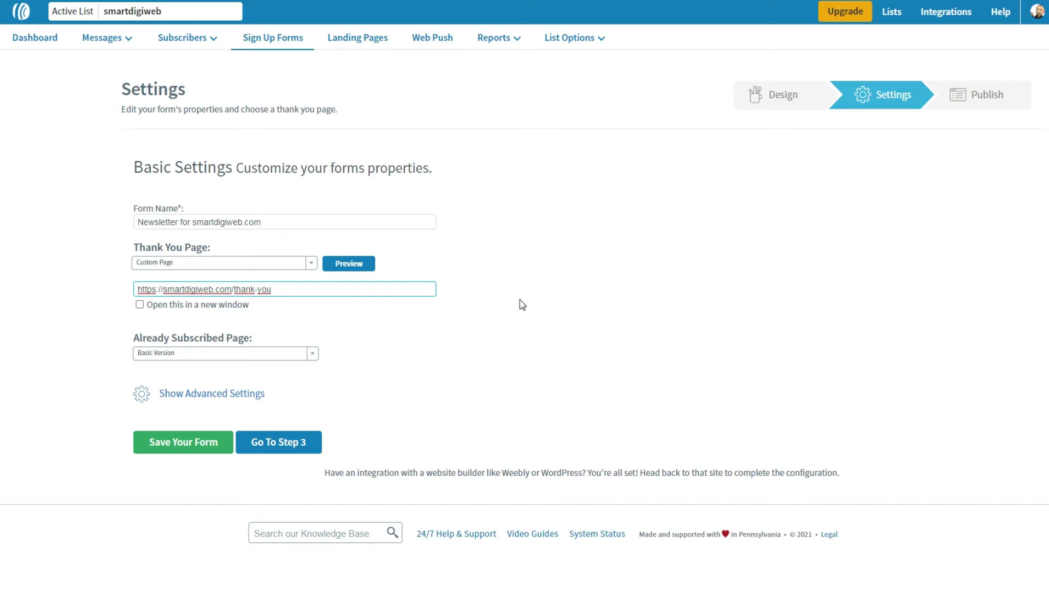
text(u)
click(312, 354)
click(304, 381)
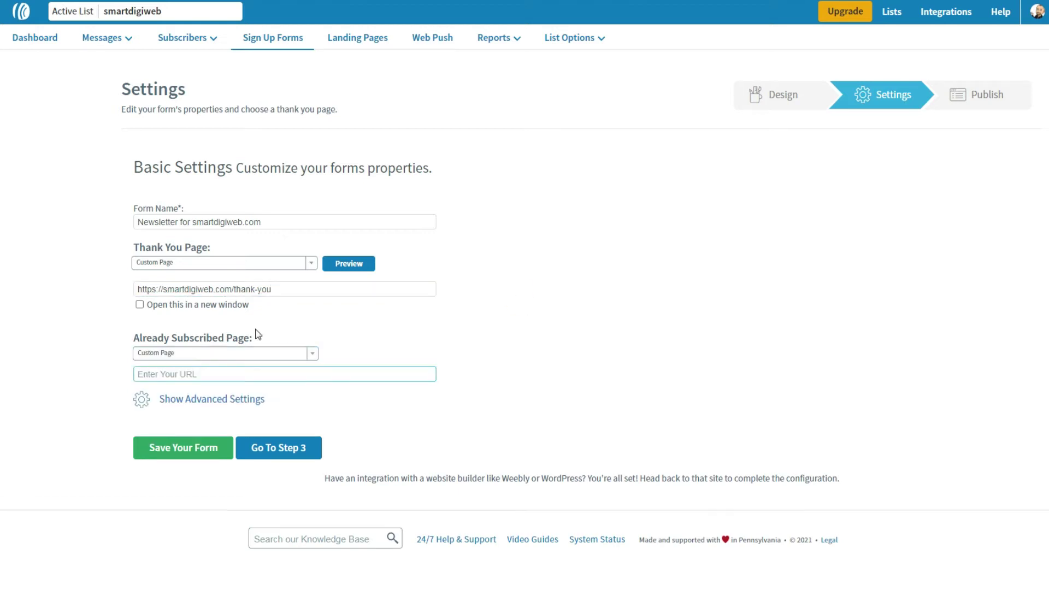
drag(274, 289, 136, 342)
click(180, 373)
text(https://smartdigiweb.com/already-subscribed)
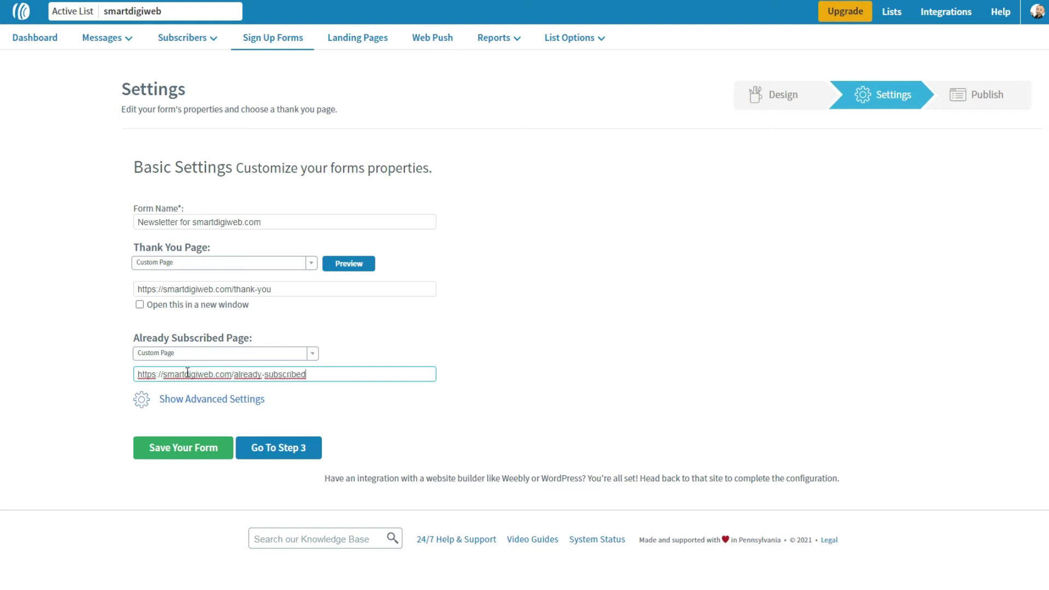
Step: Save the form and choose self-installation to show its JavaScript embed snippet
click(280, 455)
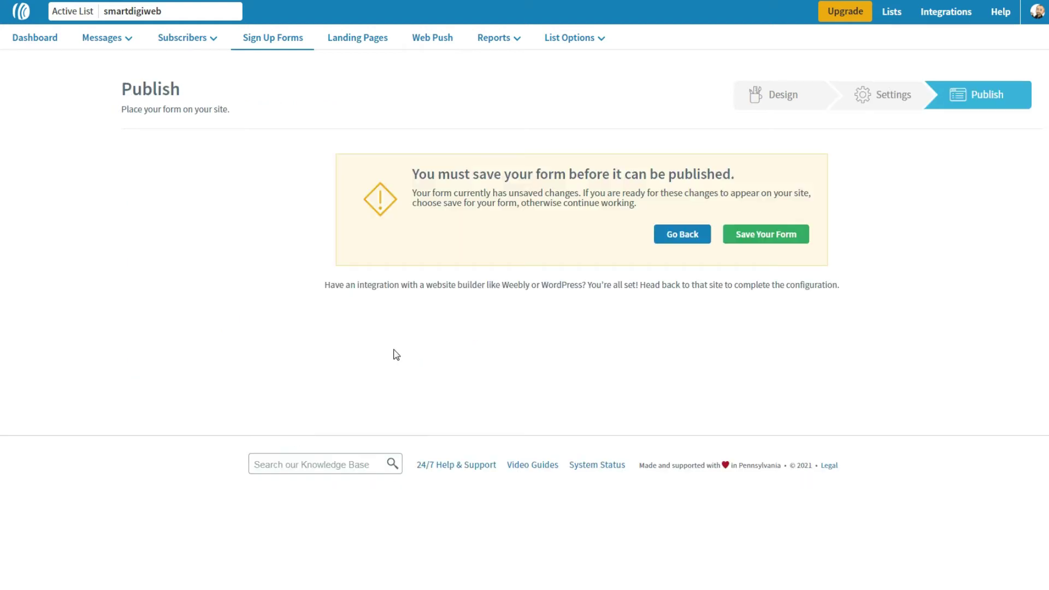
click(762, 238)
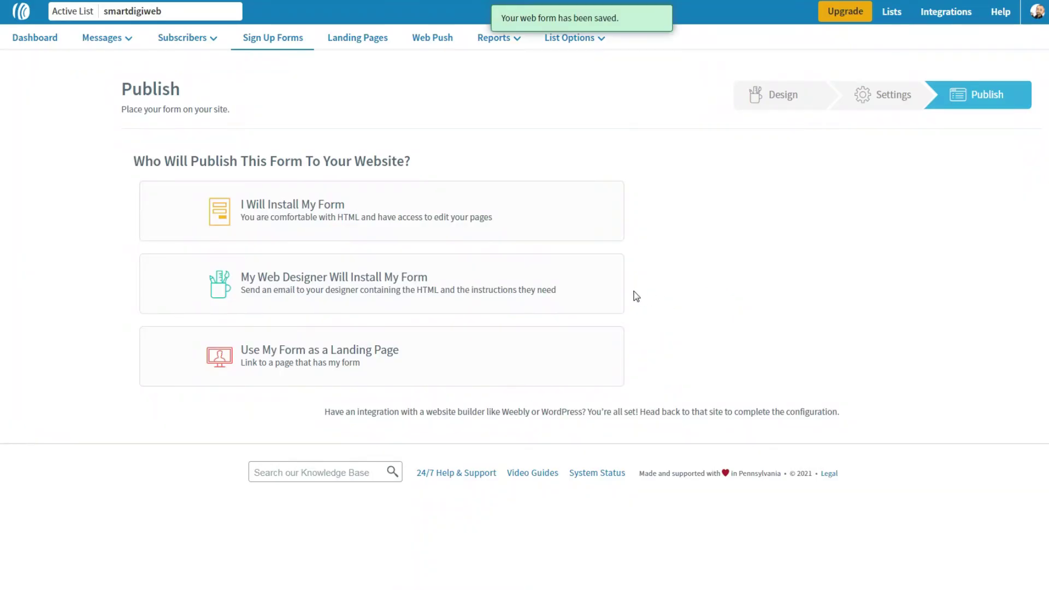
click(327, 219)
key(ctrl+c)
drag(558, 394, 159, 375)
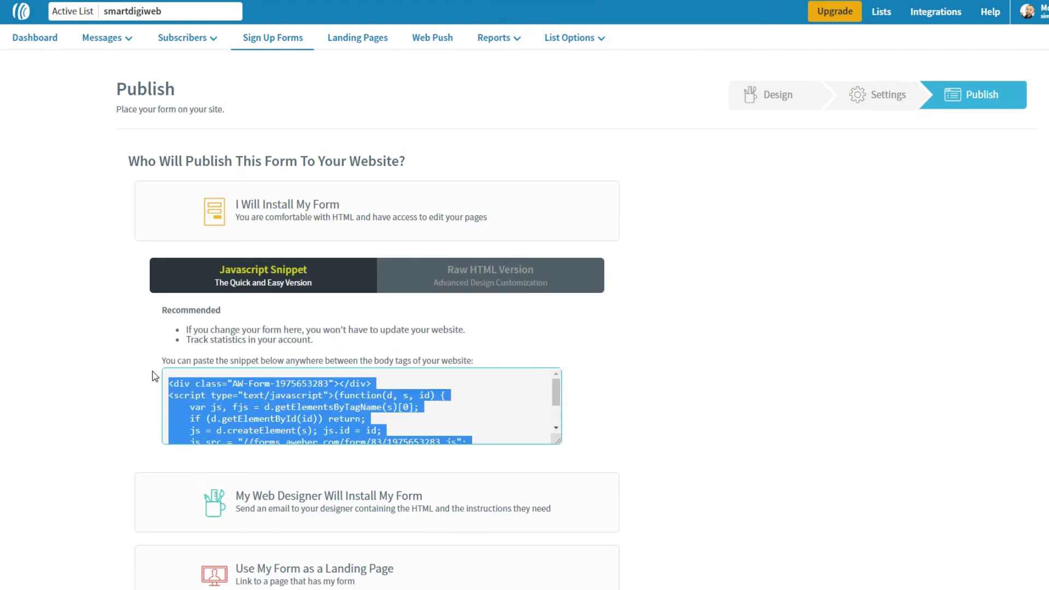
click(674, 355)
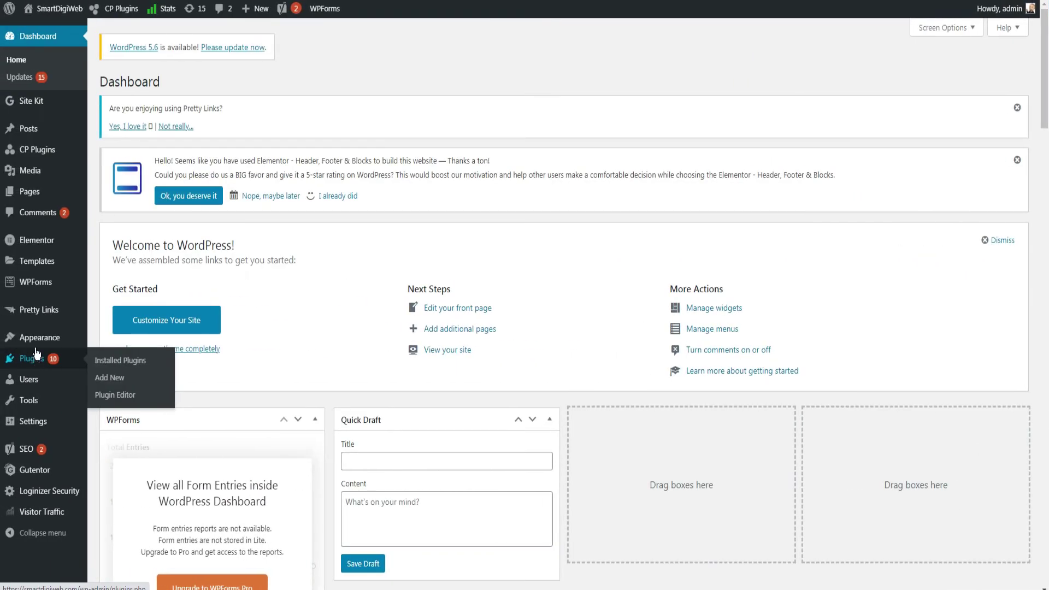
Step: Add a Custom HTML widget with the AWeber embed code to the Main Sidebar, save it, then view the homepage
mouse_move(37, 342)
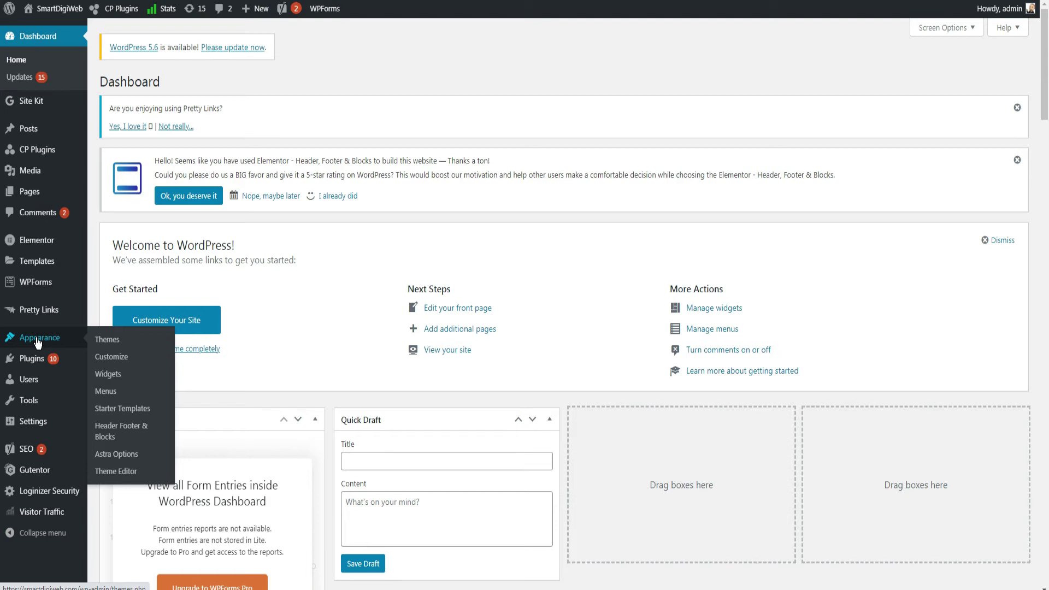
click(112, 377)
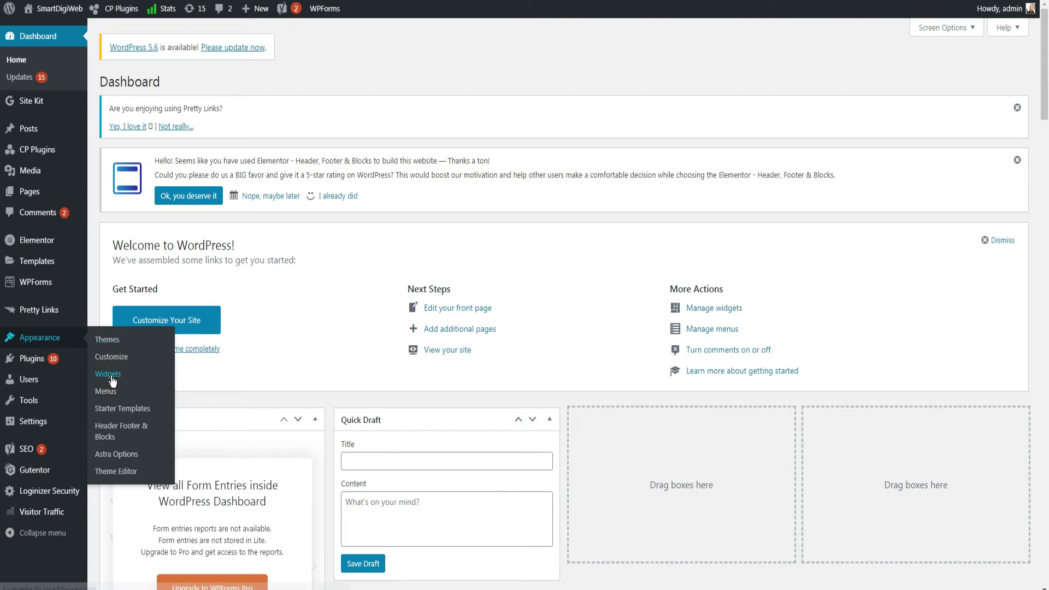
scroll(290, 342, down, 1)
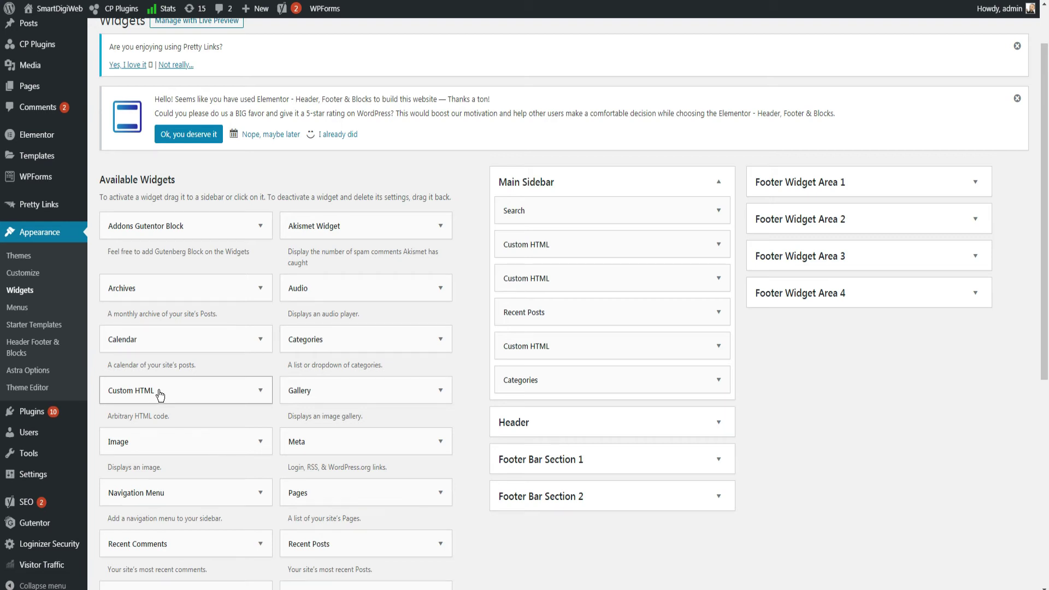
drag(155, 394, 552, 322)
scroll(552, 398, down, 2)
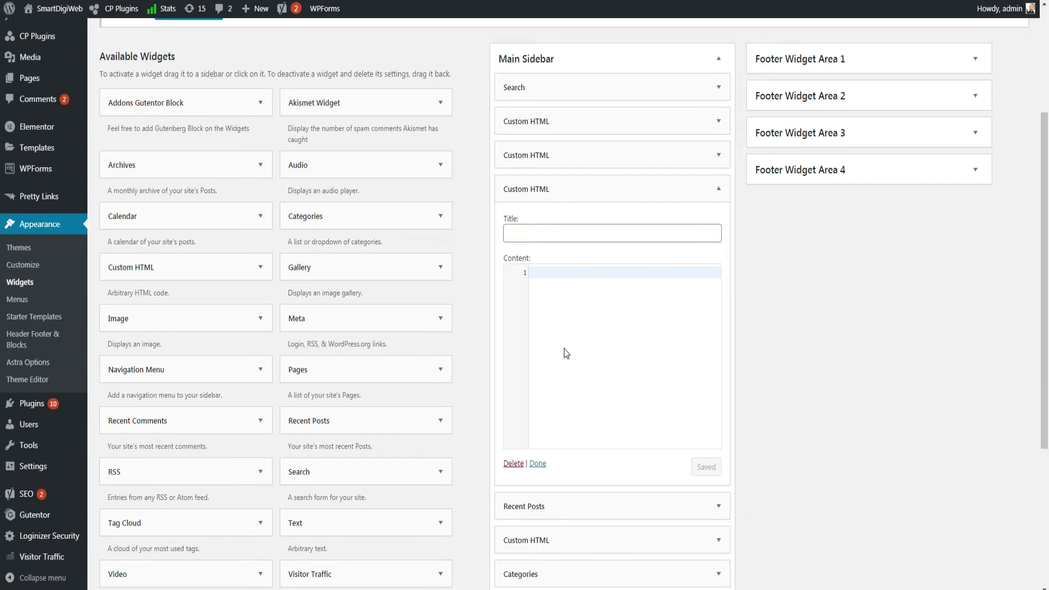
key(ctrl+v)
click(707, 471)
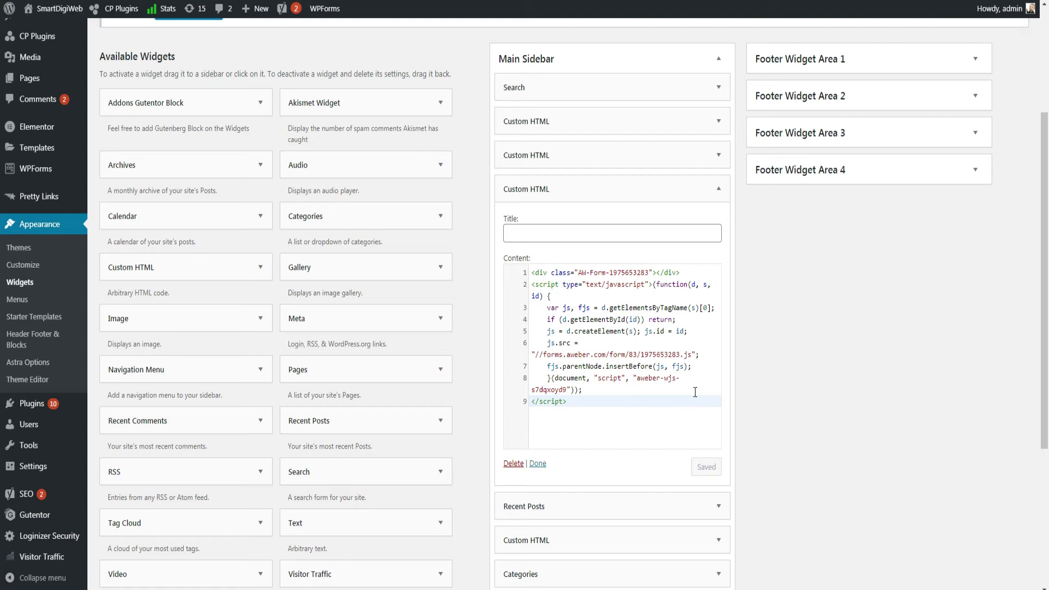
key(ctrl+Tab)
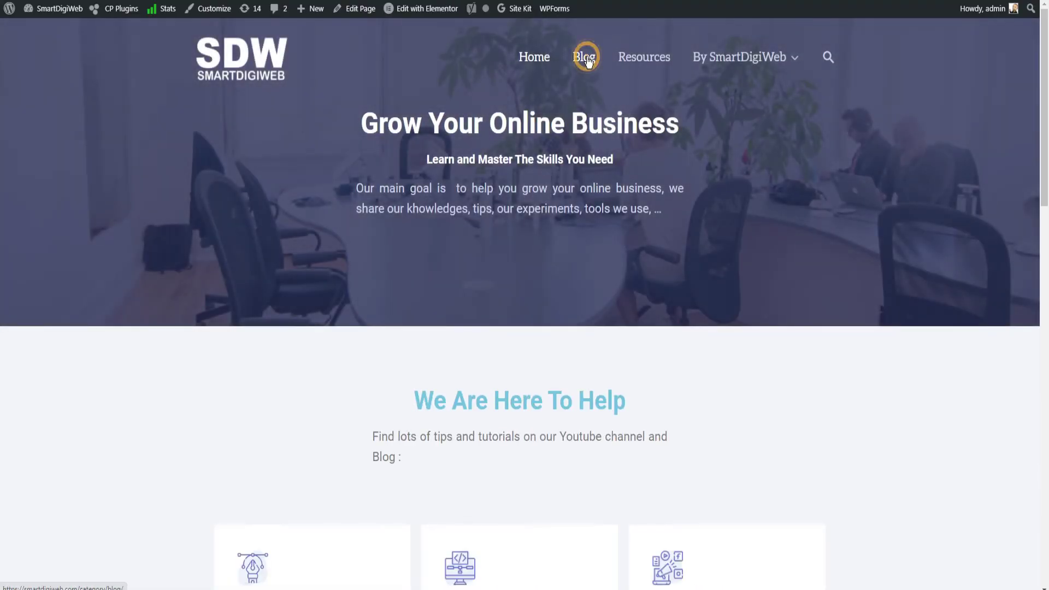
Step: Open the Google Search Console post from Blog and scroll to the sidebar sign-up form
click(588, 61)
scroll(633, 208, down, 20)
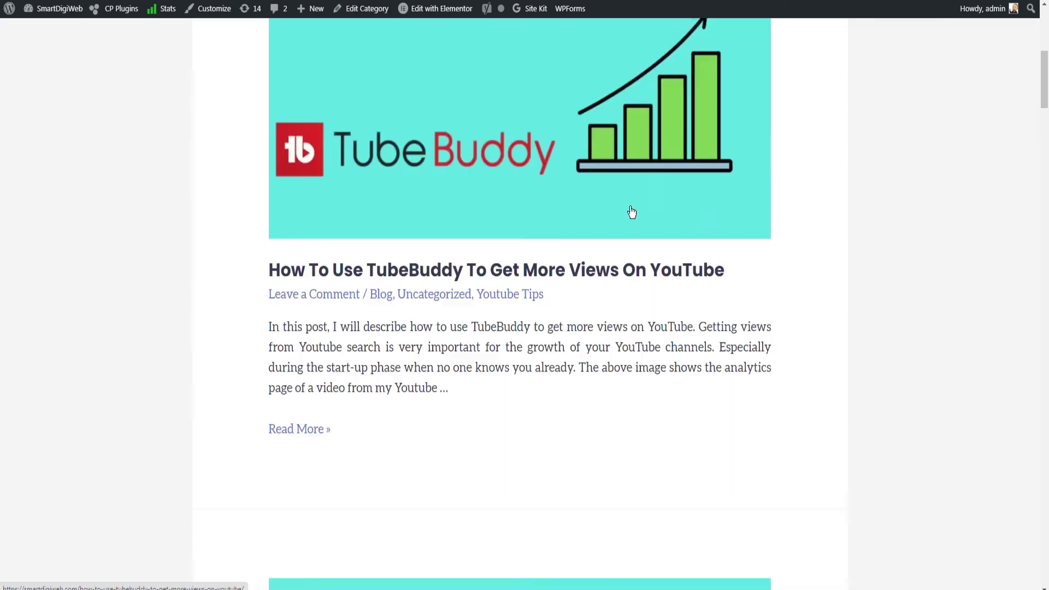
click(628, 211)
scroll(629, 333, down, 10)
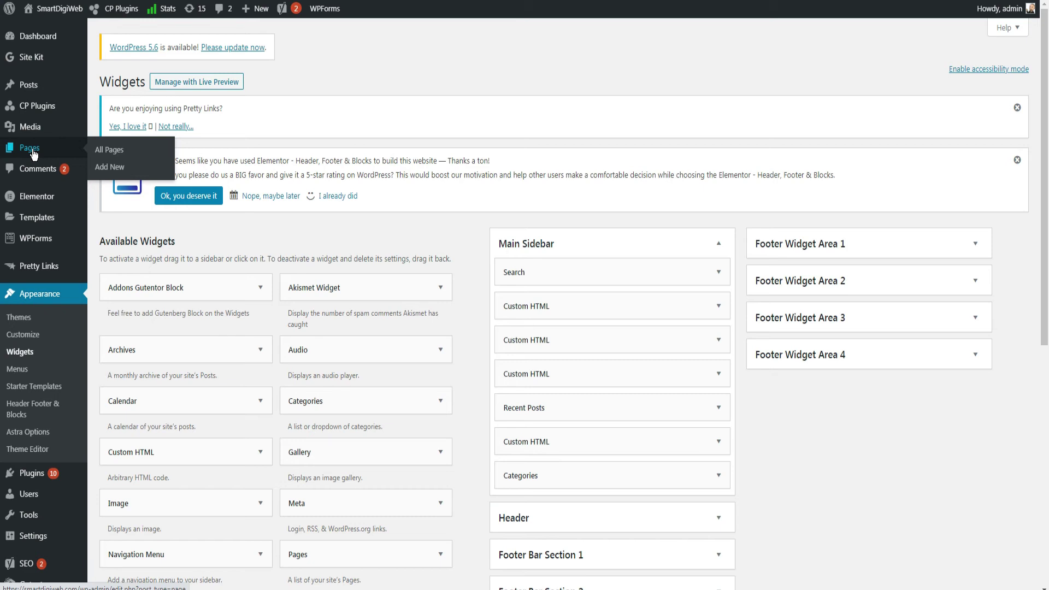
Step: Create a page reading 'Thank you for your subscription' with slug thank-you
click(31, 152)
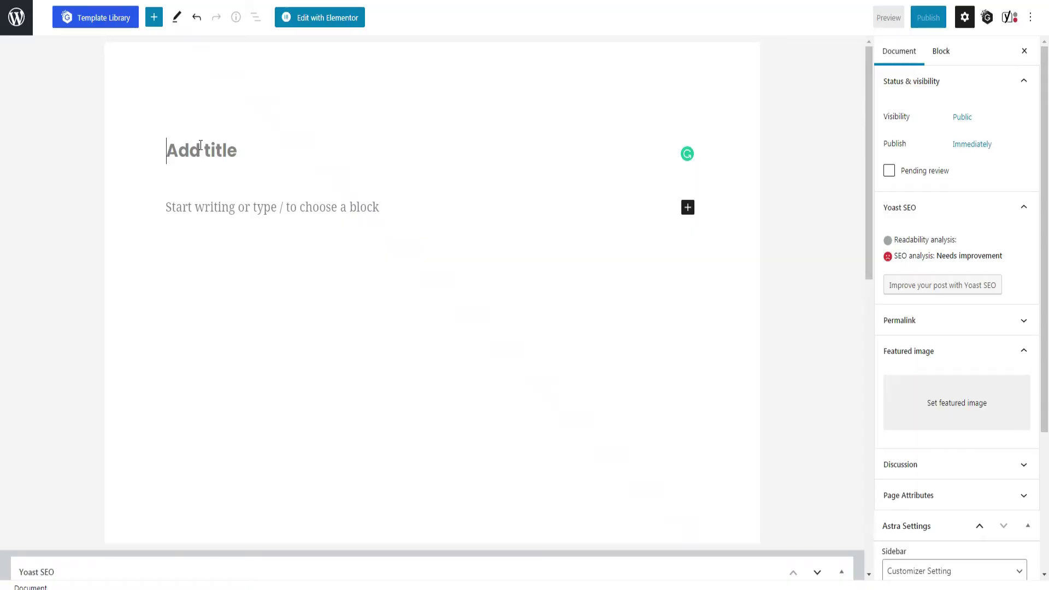
click(176, 206)
text(Thank you )
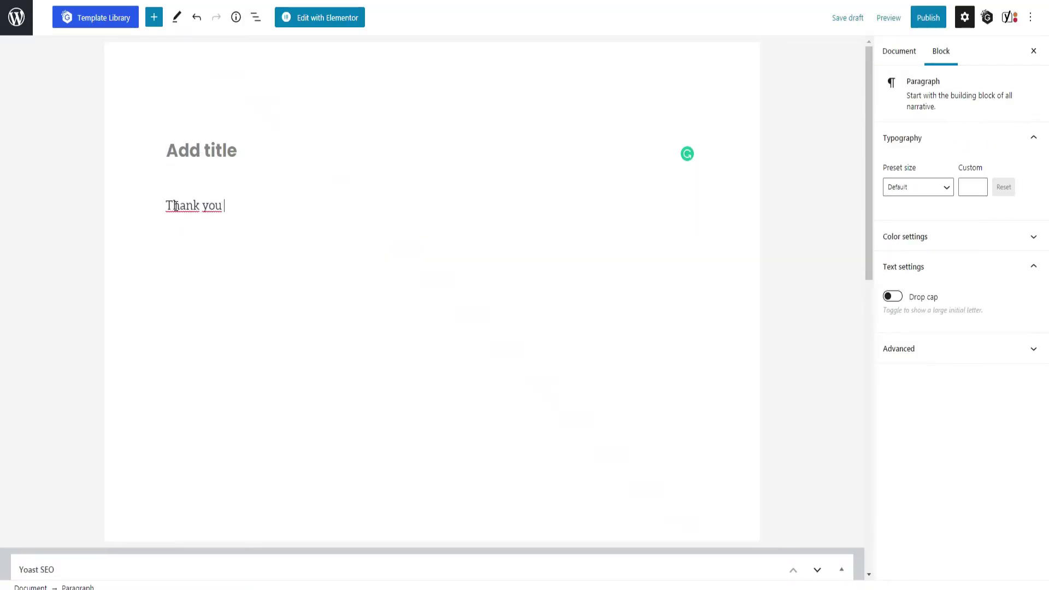
text(for your subscription)
click(629, 180)
scroll(629, 179, down, 8)
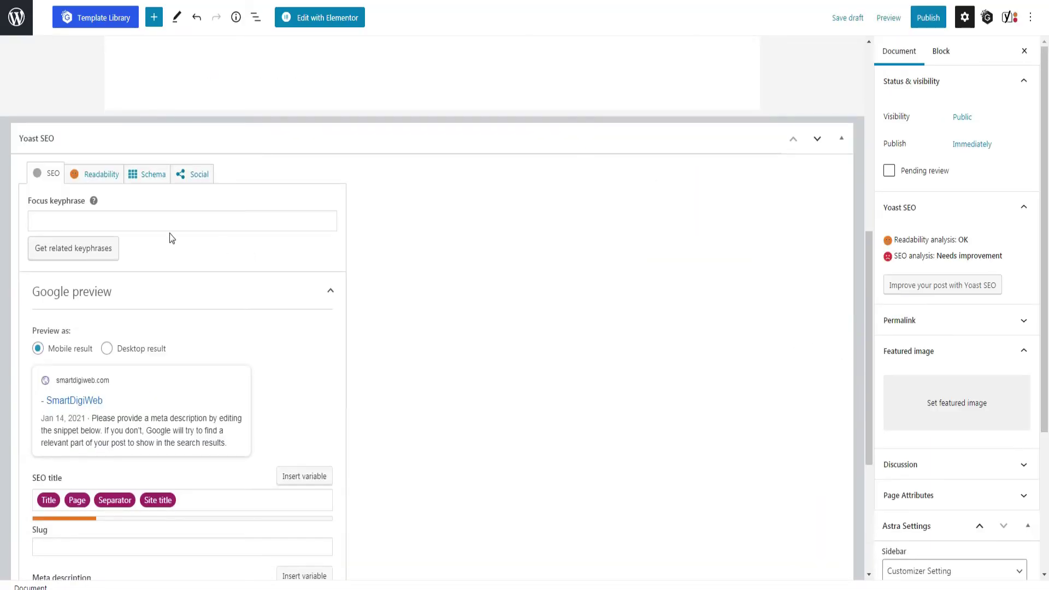
scroll(161, 306, down, 2)
click(77, 424)
text(thank-)
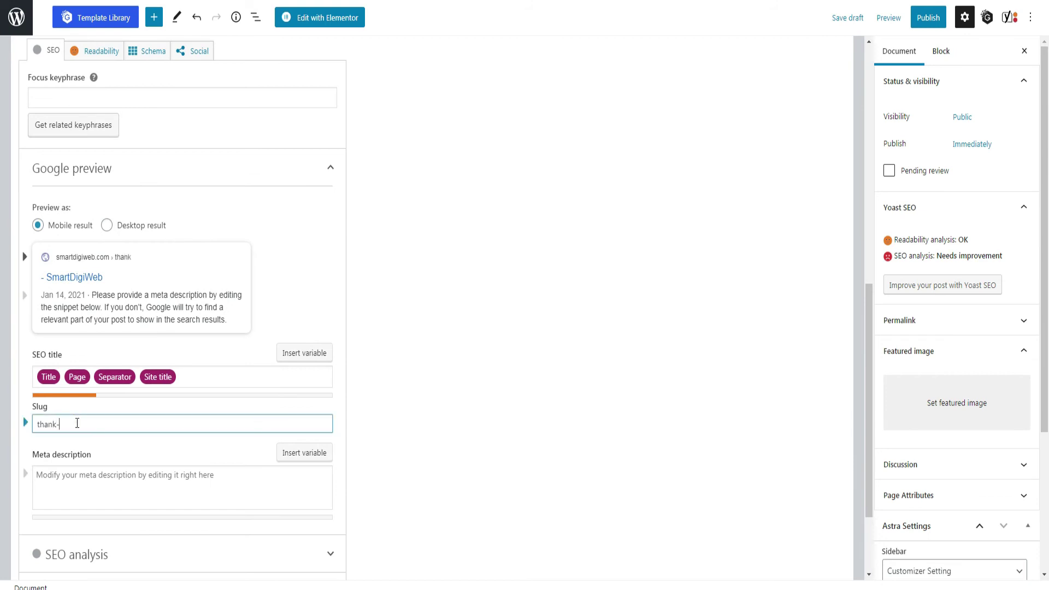
text(you)
Step: Replace the Info page's slug with already-subscribed
scroll(182, 371, up, 2)
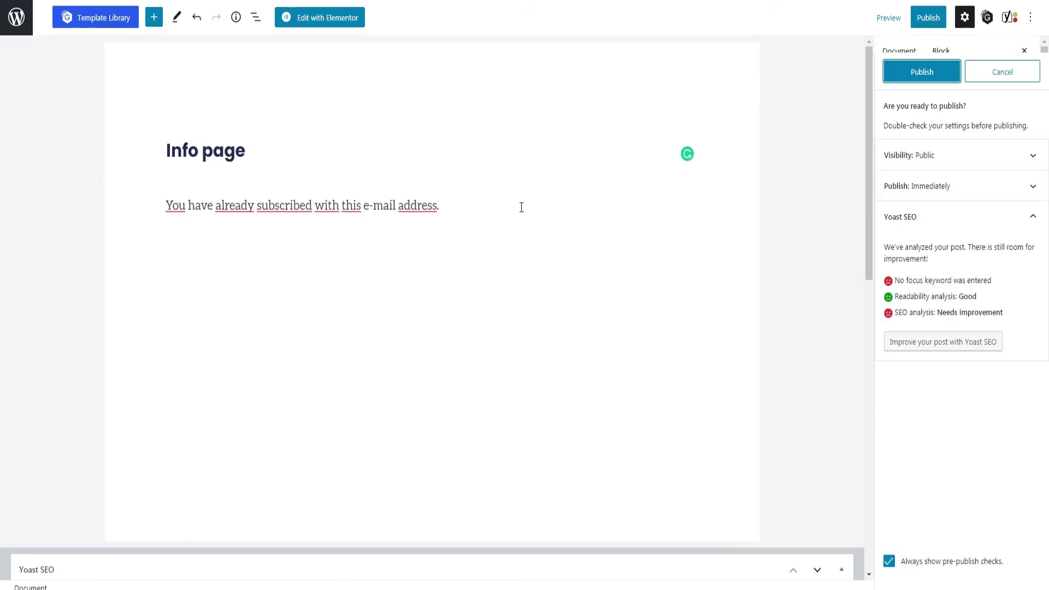
scroll(482, 245, down, 3)
scroll(483, 246, down, 5)
click(61, 362)
key(ctrl+a)
key(BackSpace)
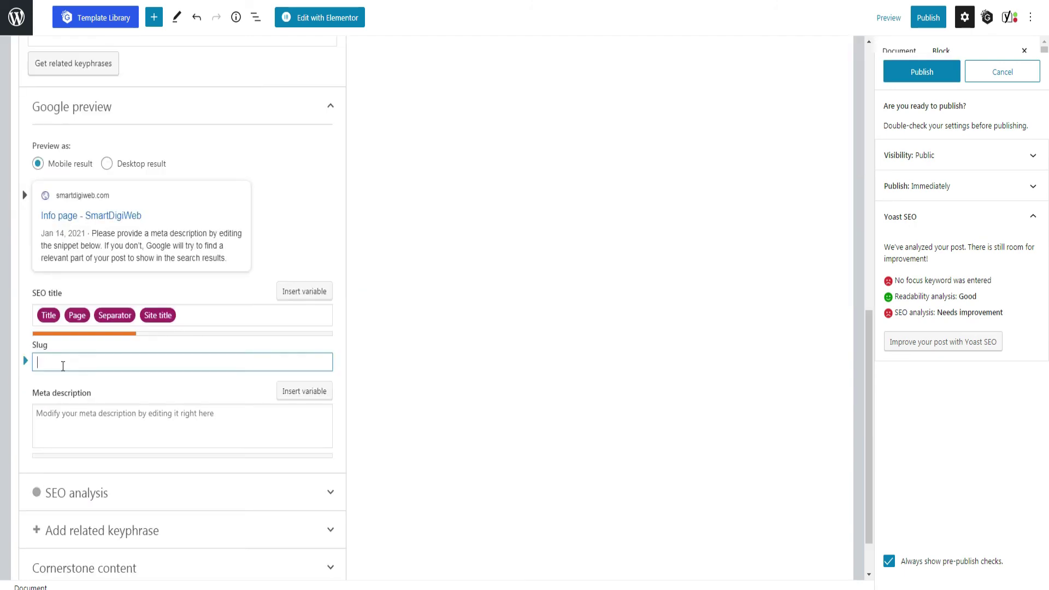
text(already-subscribed)
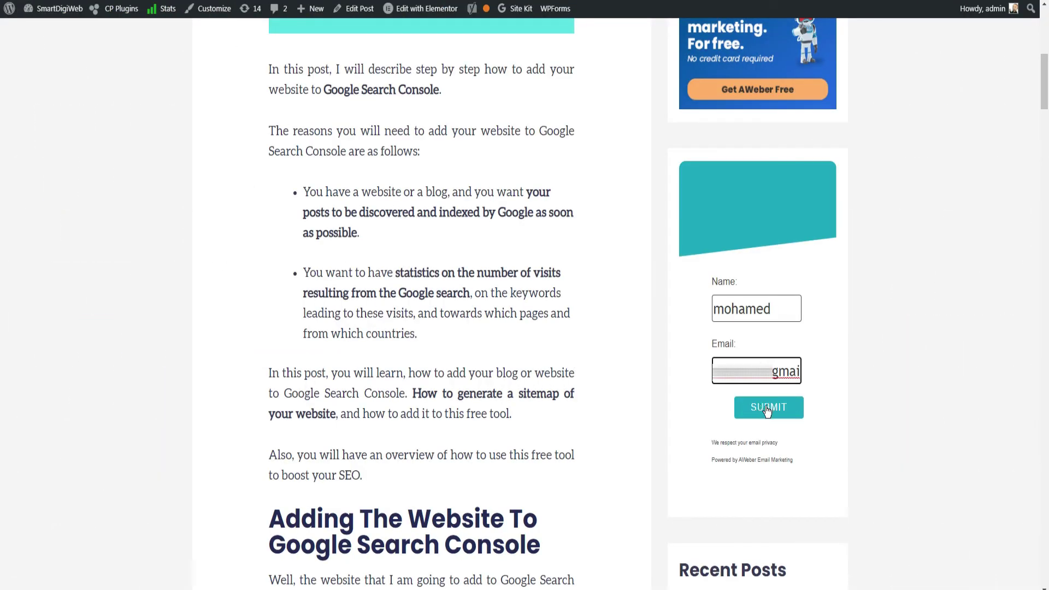
Step: Submit the sidebar sign-up form with the test name and e-mail
click(766, 411)
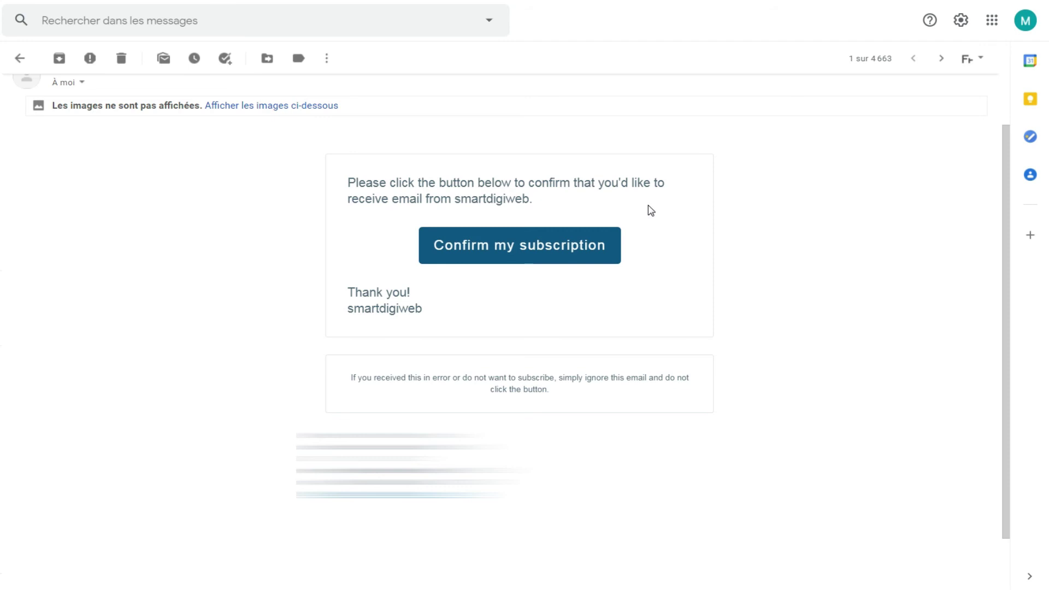
Step: Confirm the subscription from the AWeber e-mail and follow the link back to smartdigiweb
click(522, 252)
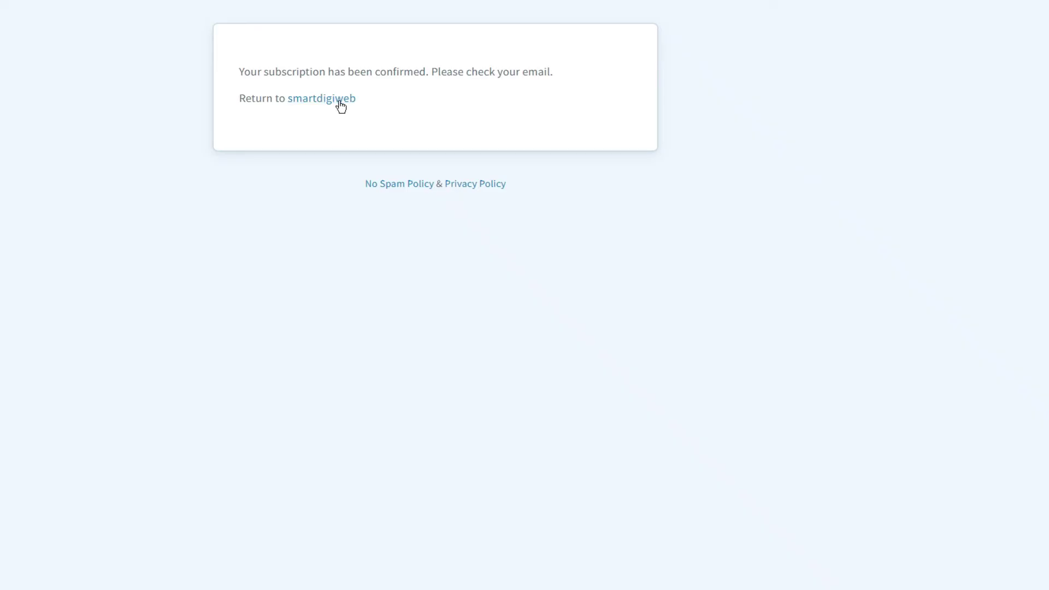
click(340, 102)
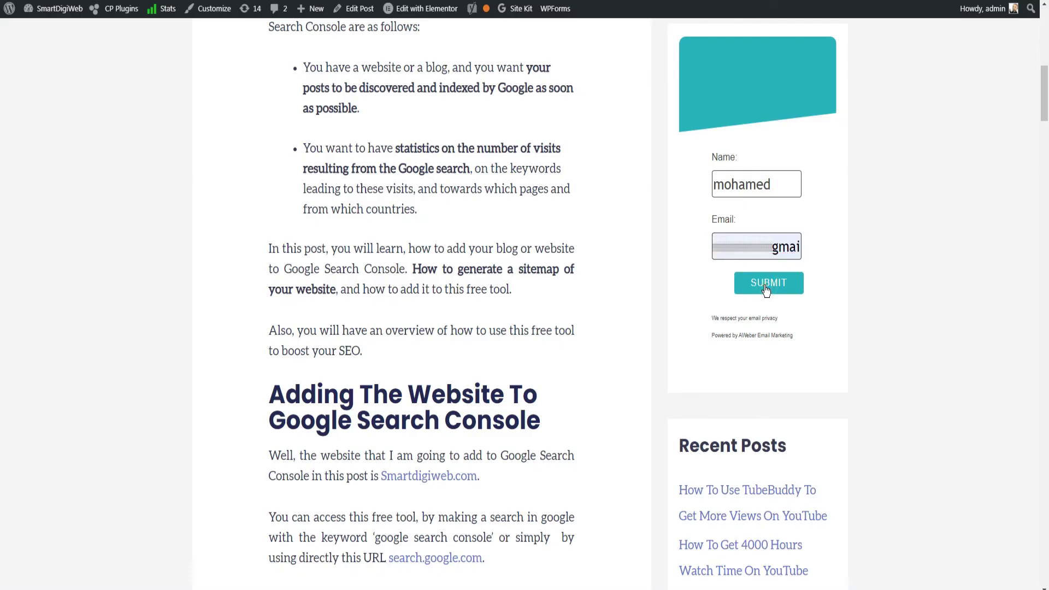
Step: Submit the filled sidebar form again with the same e-mail address
click(766, 290)
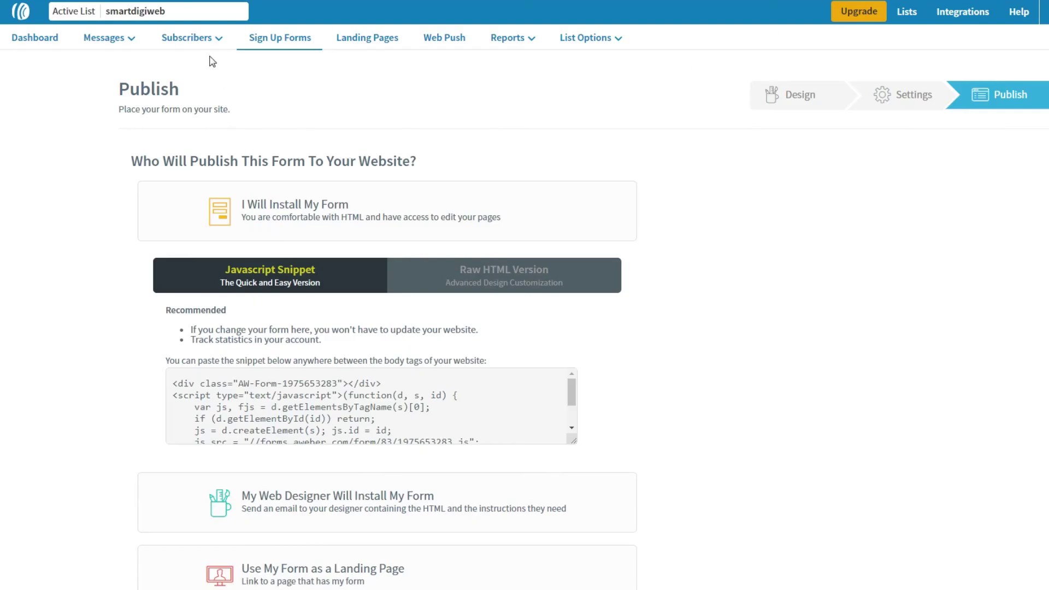
Step: Go to Subscribers > Subscribers in AWeber's top navigation
mouse_move(197, 44)
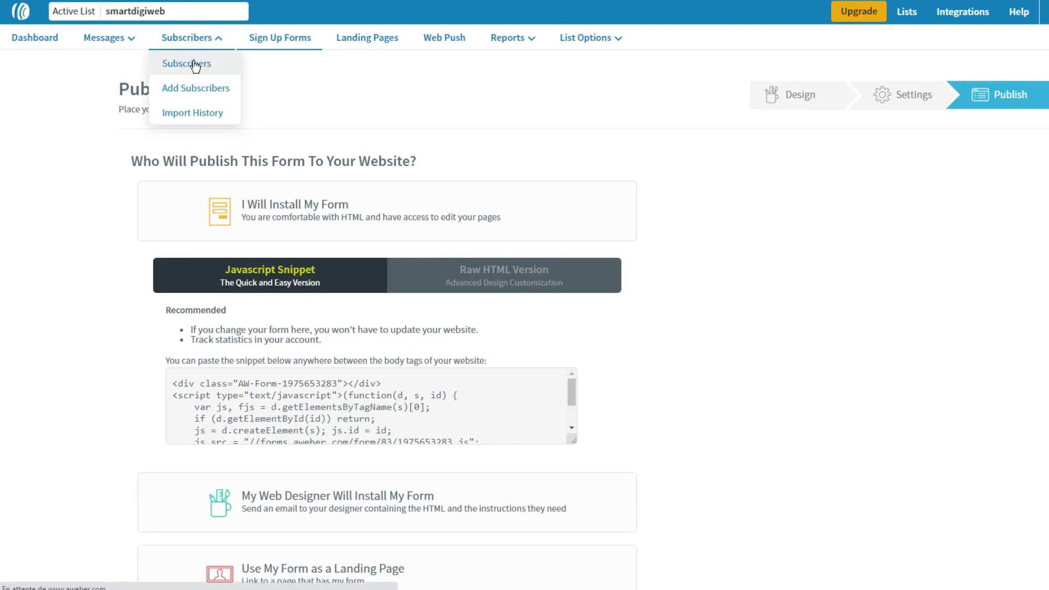
click(195, 64)
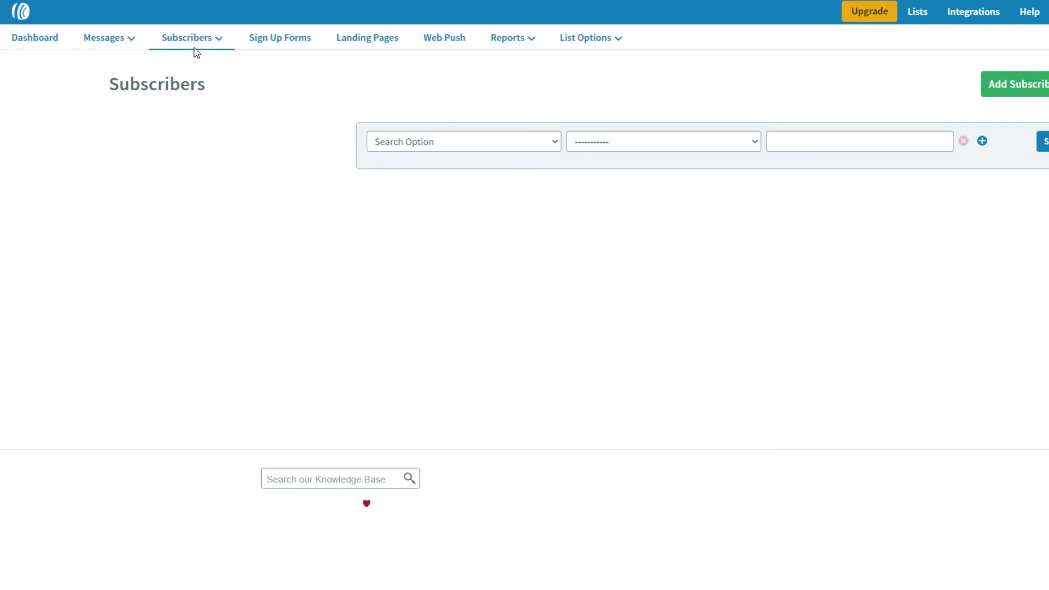
mouse_move(194, 38)
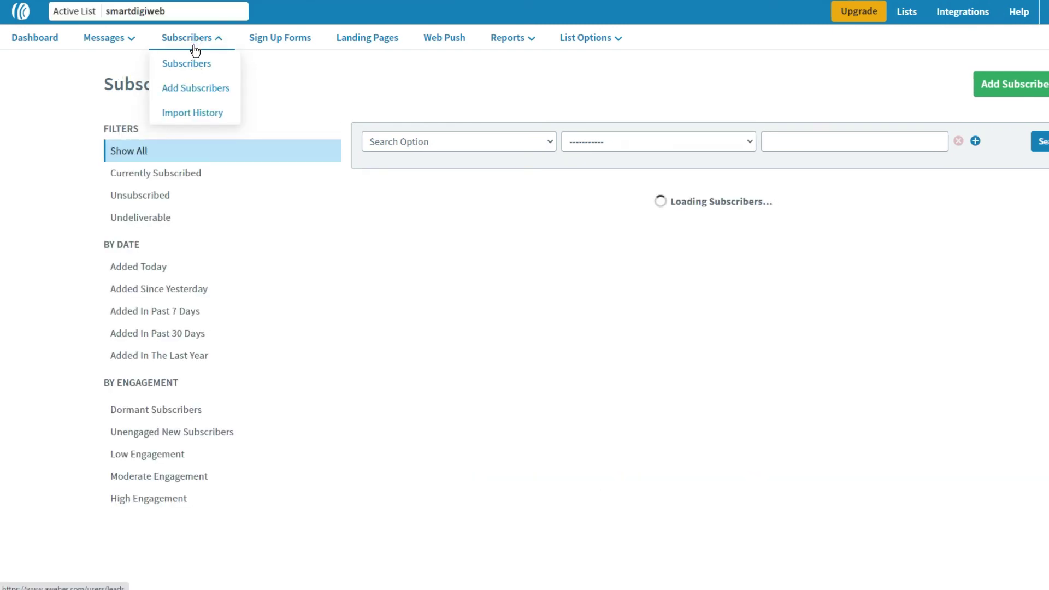